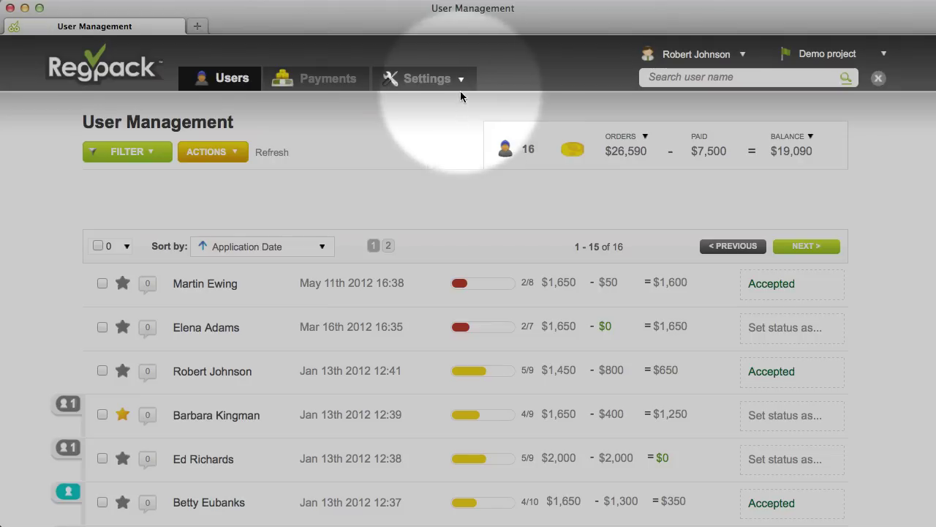
- Go to Product Management from the Settings dropdown to list the Application Fee and Summer Session categories
left_click(462, 80)
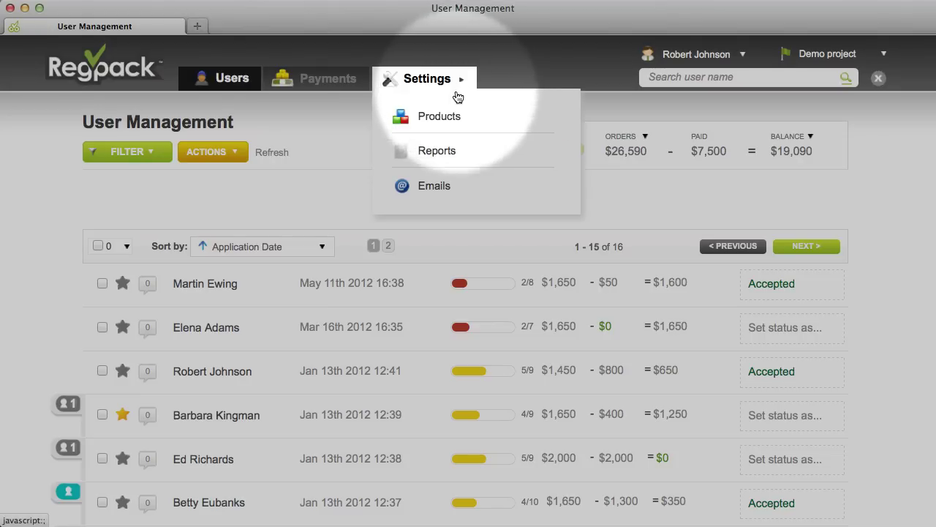
left_click(448, 119)
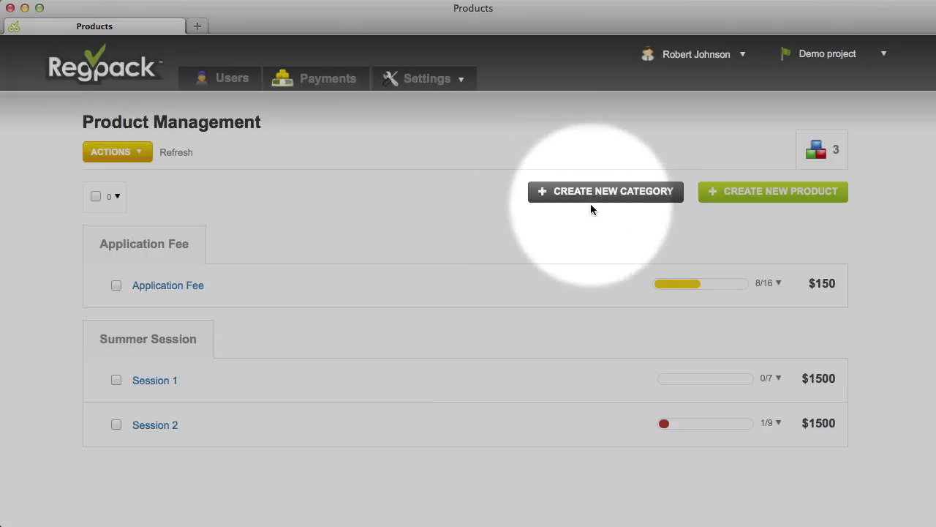
- Create a 'Fall Session' substitute-products category with the top remark 'September 24 - December 14'
left_click(606, 193)
type("Fall Session")
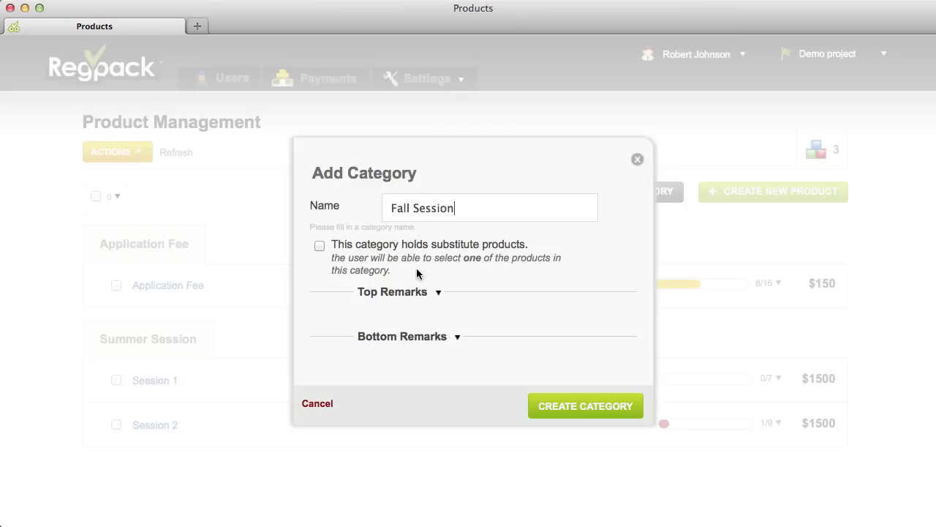
left_click(365, 252)
left_click(439, 292)
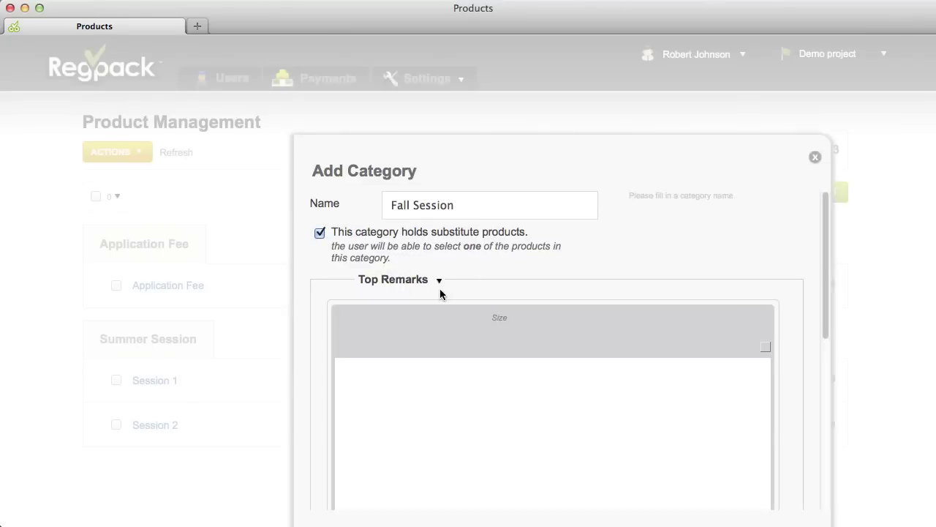
type("Fall Session runs September 24 - December 14")
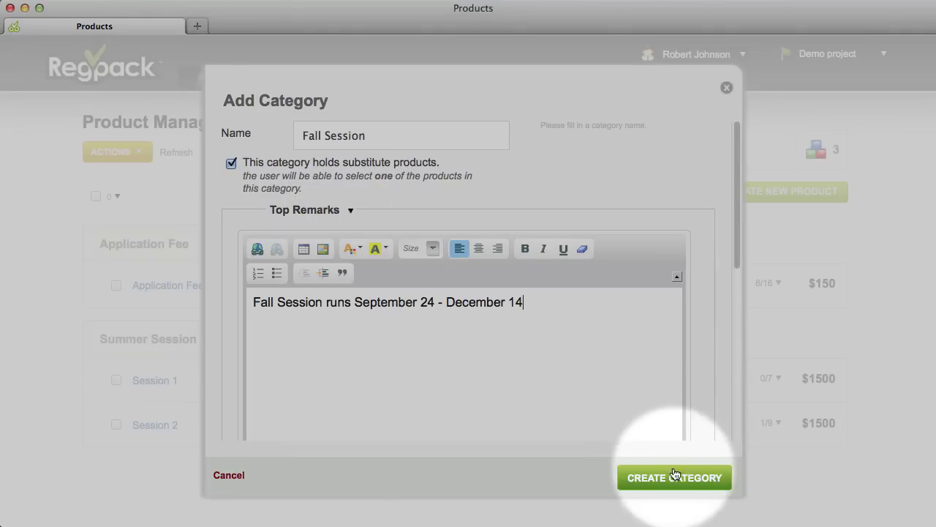
left_click(675, 478)
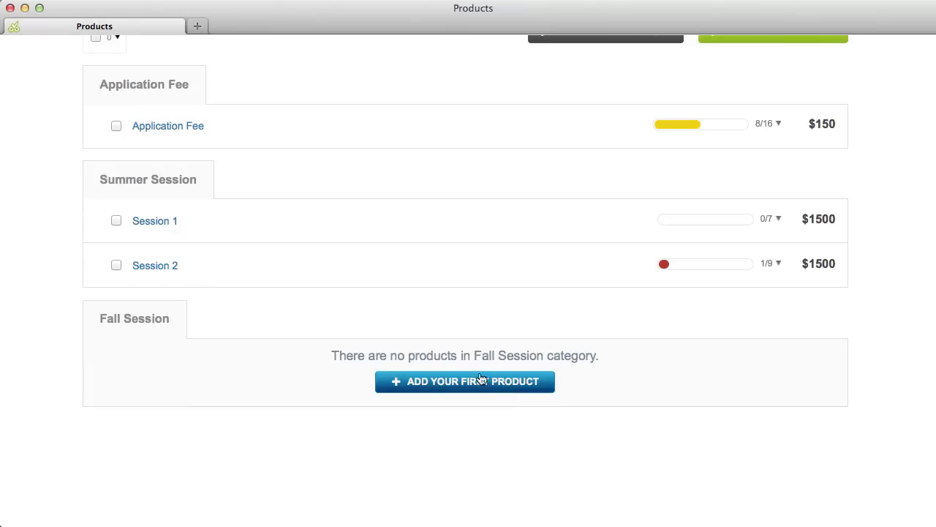
- Edit the Fall Session category, replacing 'Session' with 'Workshop' in its name, and save
left_click(214, 317)
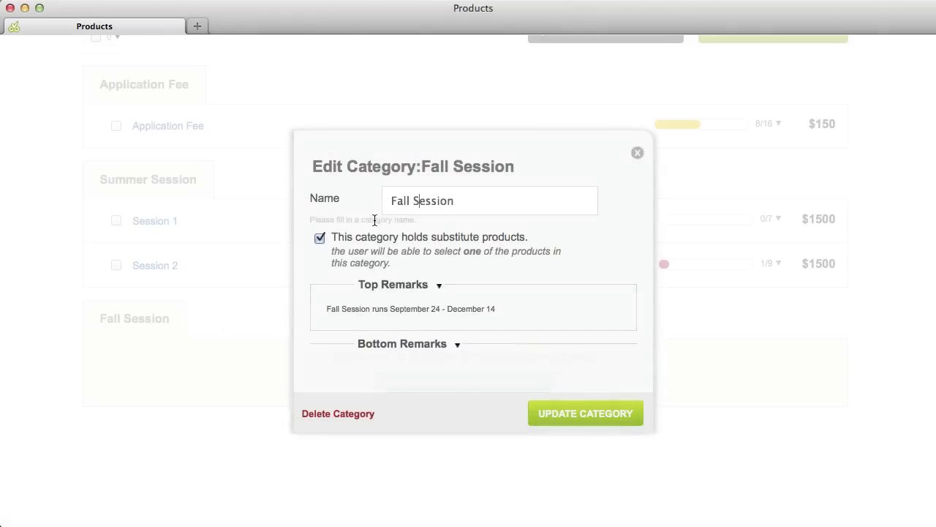
double_click(434, 201)
type("Workshop")
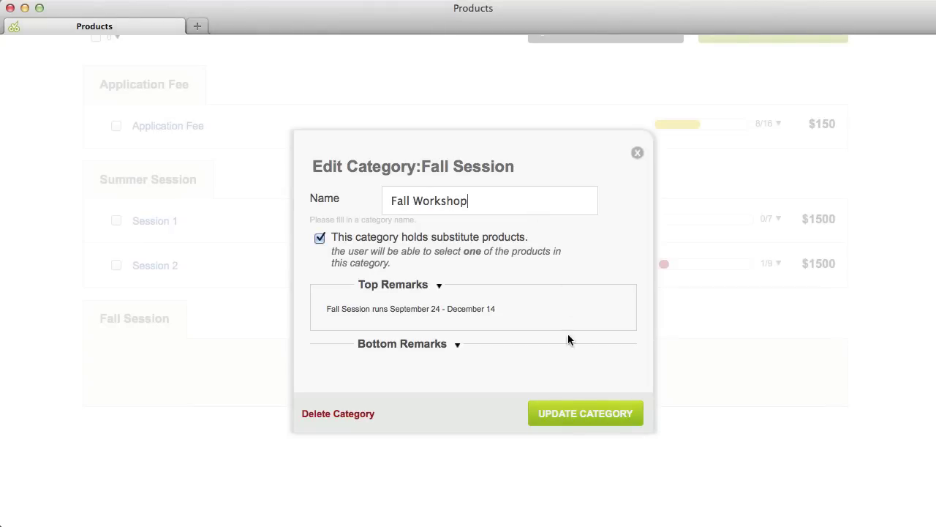
left_click(570, 427)
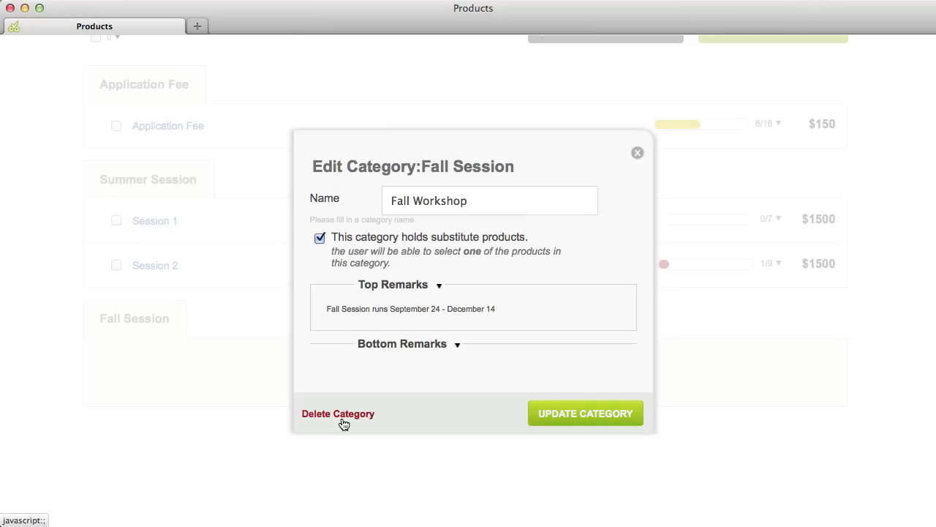
left_click(548, 411)
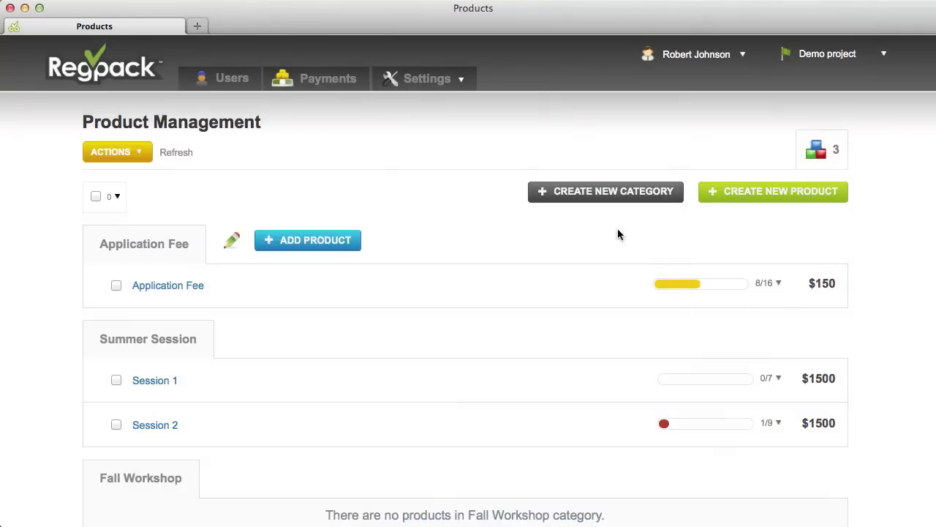
mouse_move(296, 482)
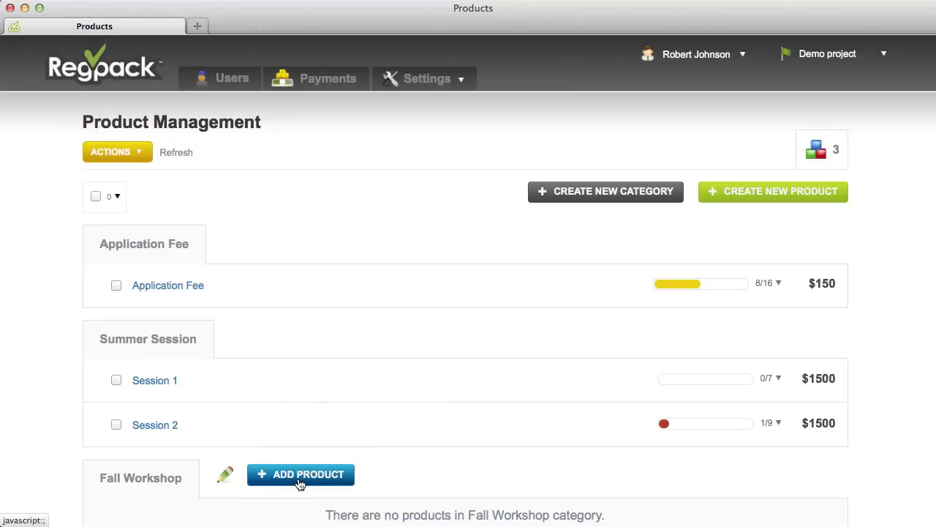
- Create 'Fall Workshop 1' at 1500, described as Tuesday nights 6-9pm, quantity always one, not user-addable
left_click(300, 475)
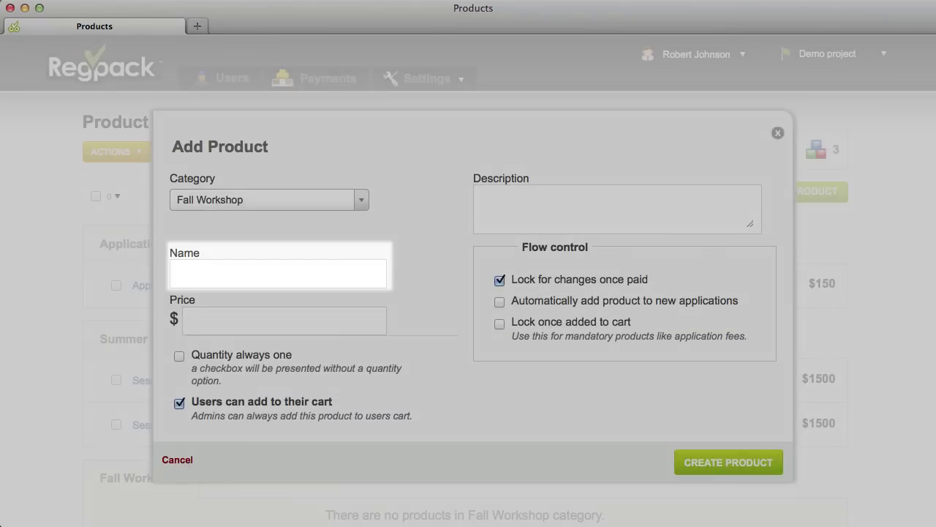
type("Fall Workshop 1")
key("Tab")
type("1500")
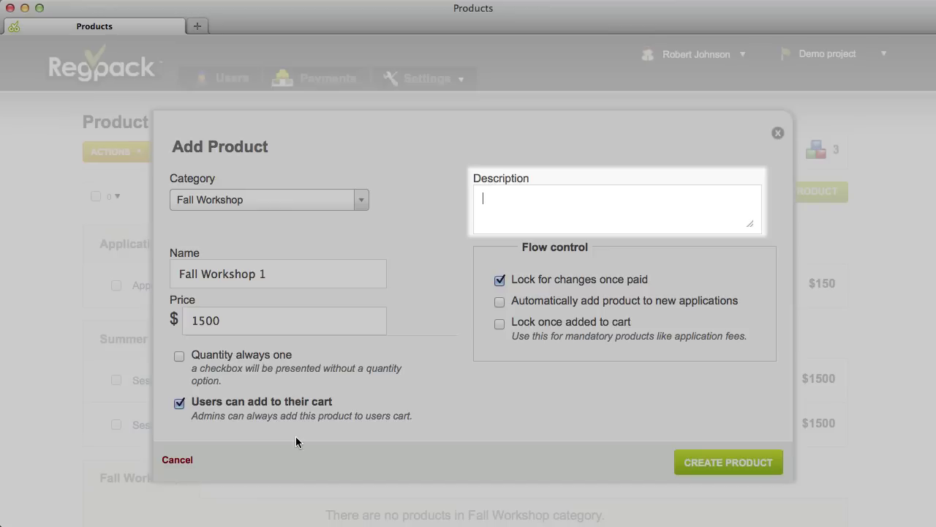
type("The Fall Workshop meets on Tuesday nights from 6-9pm")
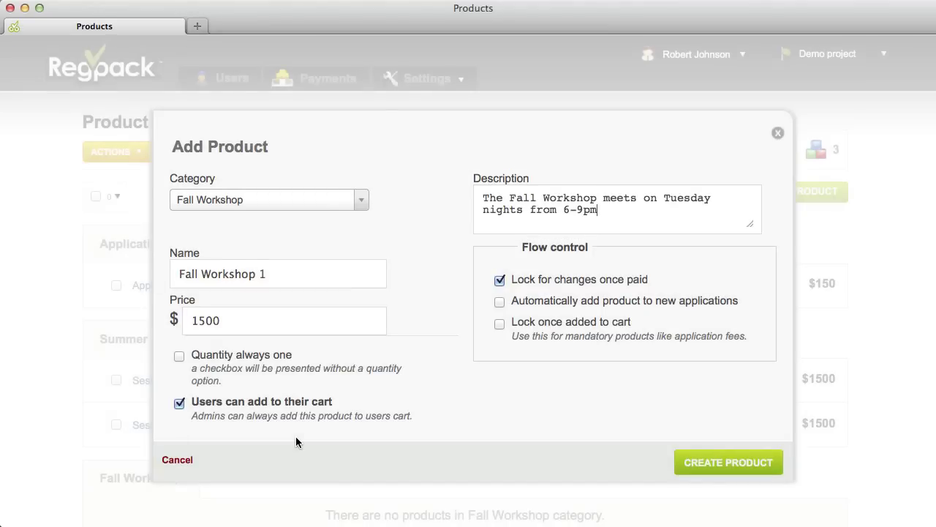
key("Tab")
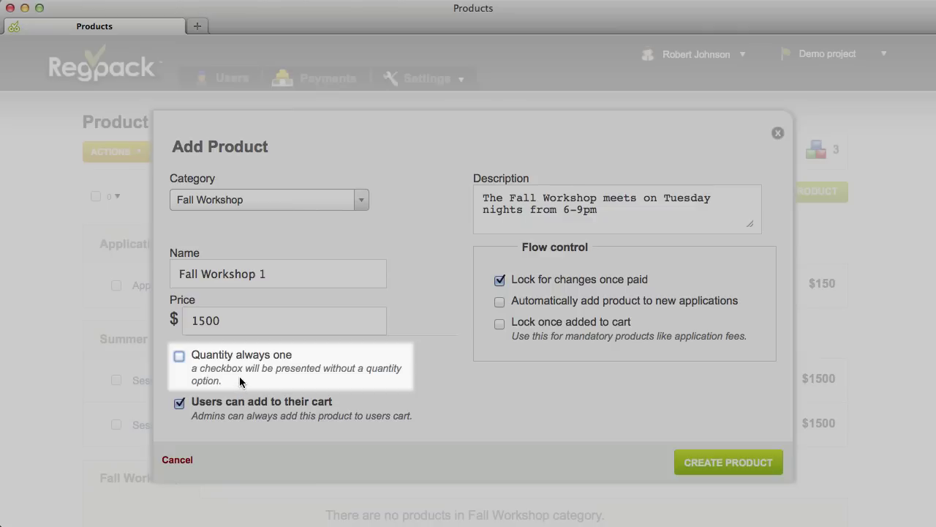
left_click(225, 357)
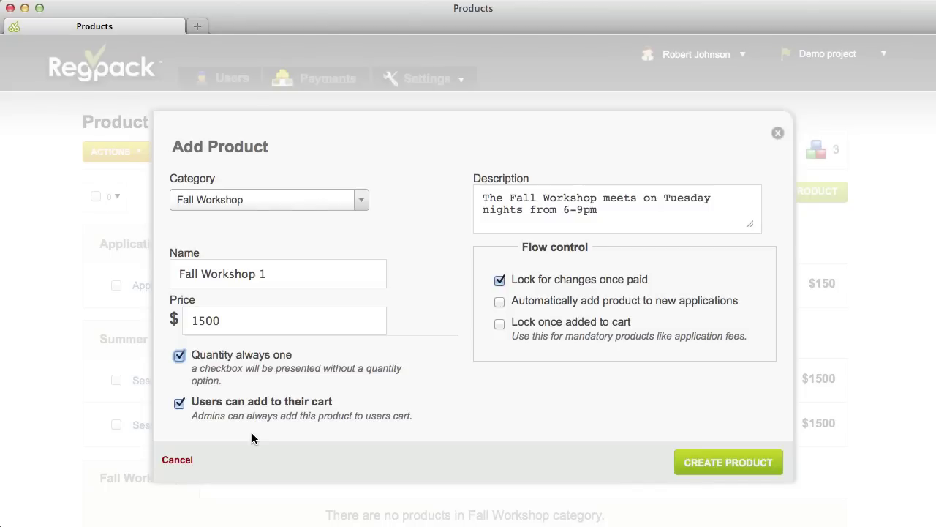
left_click(228, 404)
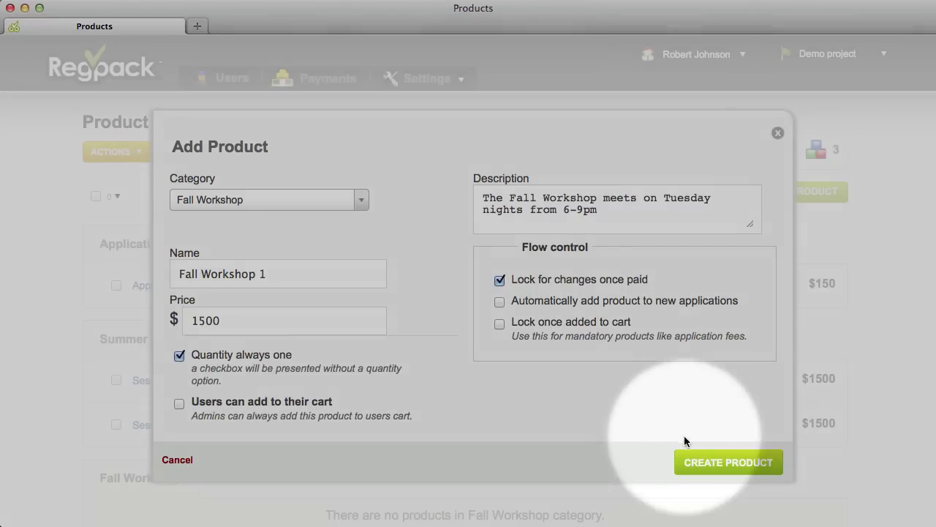
left_click(709, 462)
- Rename 'Fall Workshop 1' to 'Fall Workshop', then try reordering Session 1 and view Application Fee users
scroll(293, 372, "down", 2)
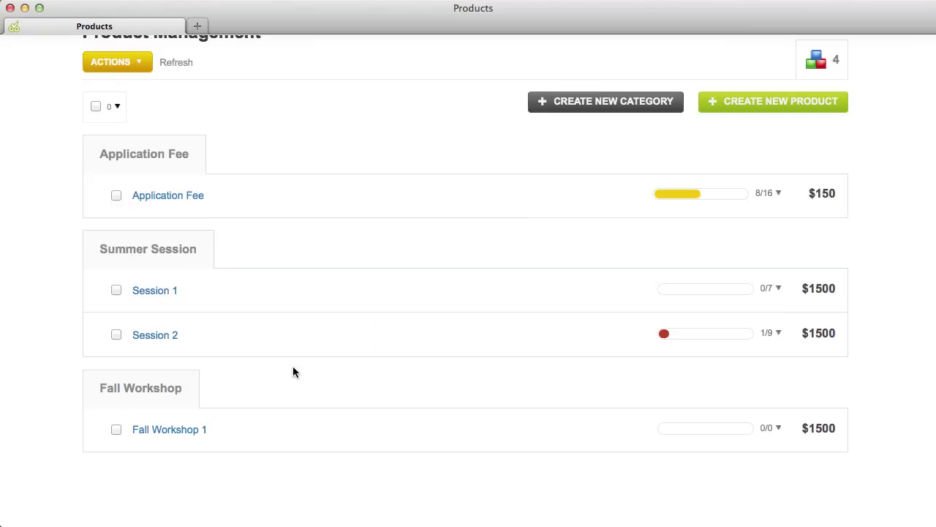
mouse_move(230, 428)
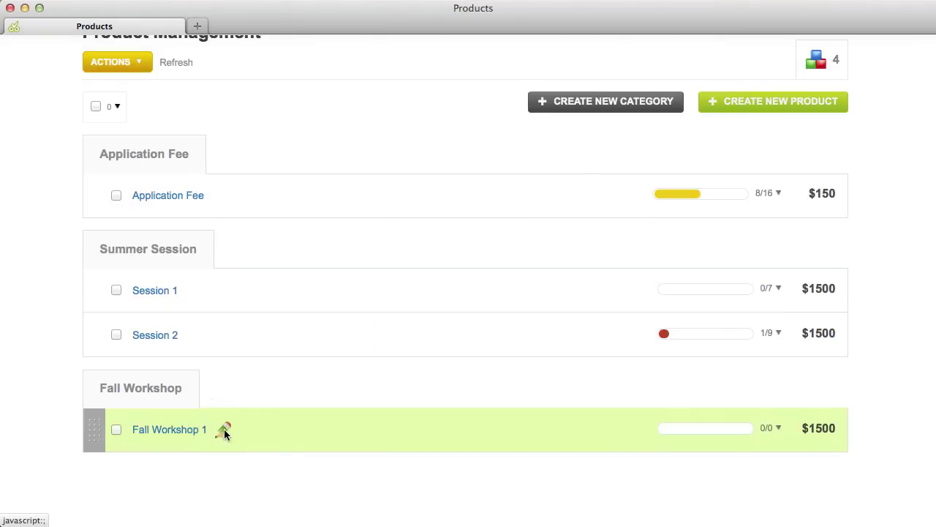
left_click(224, 432)
key("BackSpace")
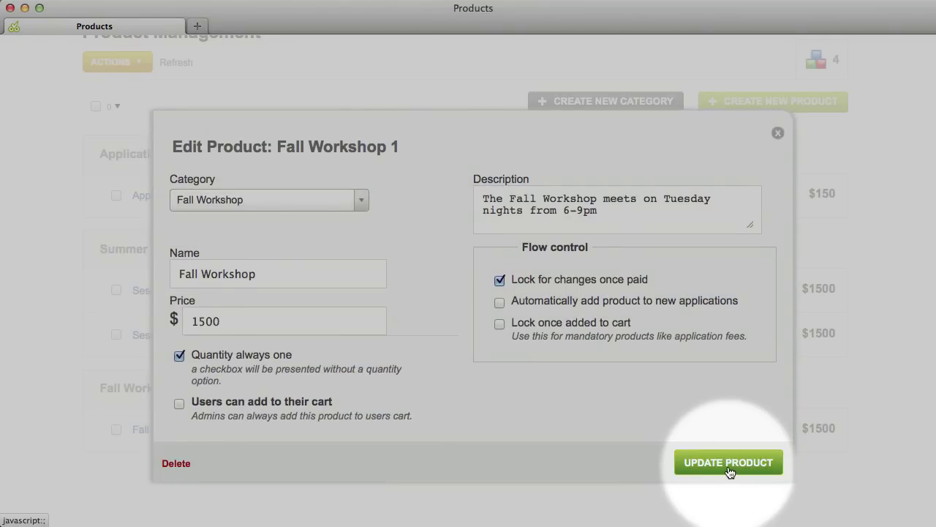
left_click(728, 462)
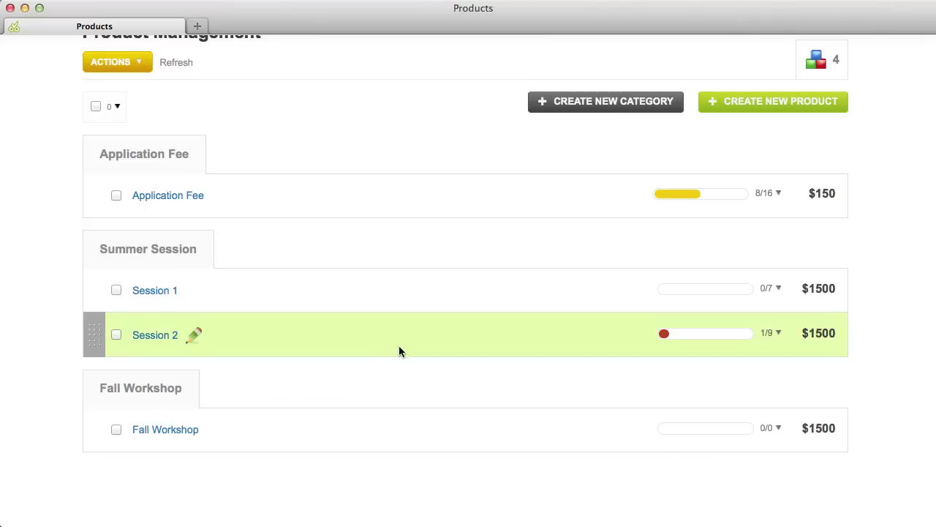
mouse_move(95, 289)
left_mouse_down()
mouse_move(88, 335)
mouse_move(94, 290)
left_mouse_up()
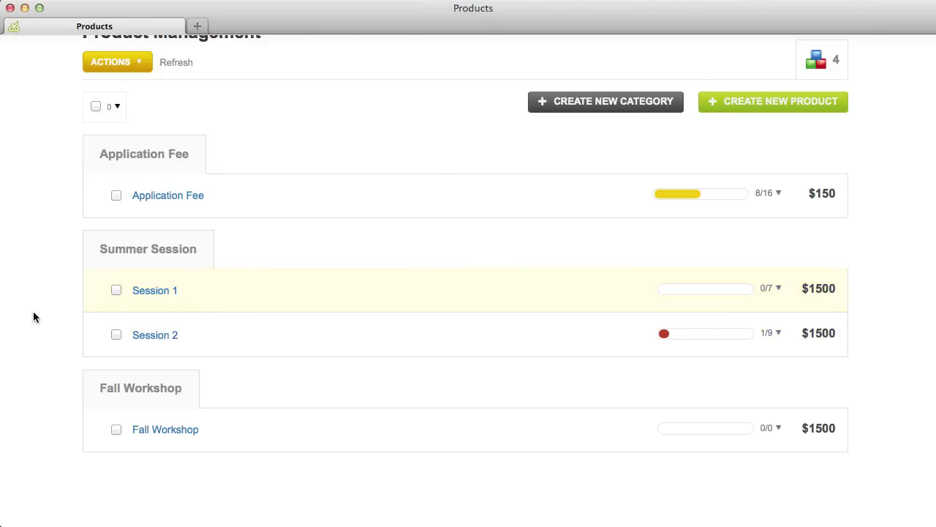
left_click(717, 214)
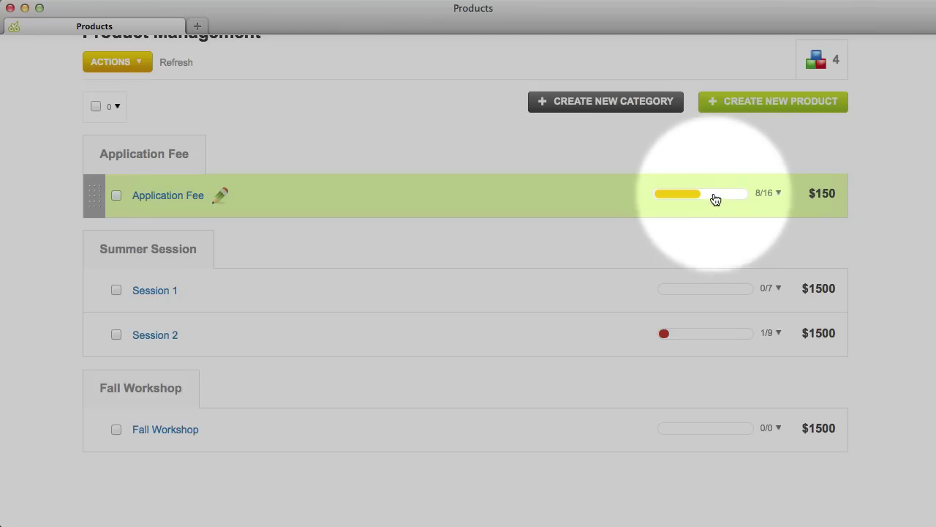
left_click(713, 200)
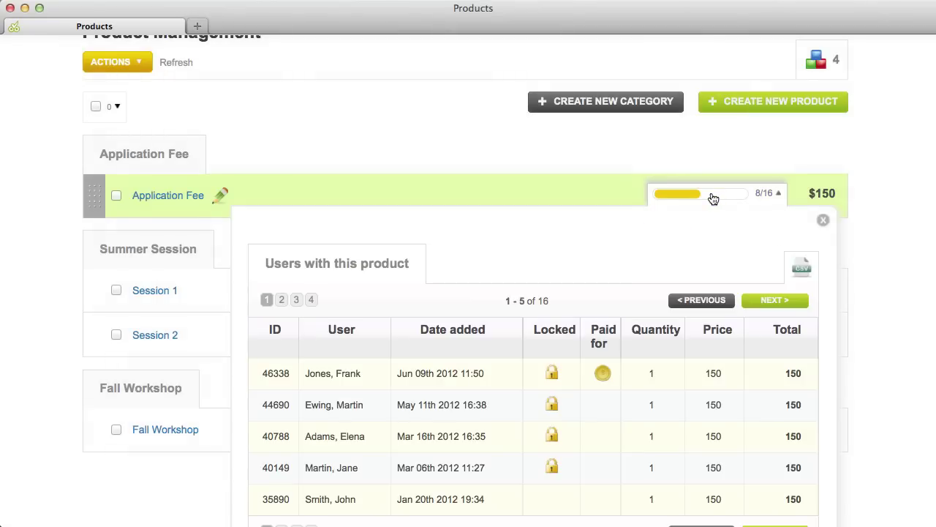
scroll(713, 199, "down", 2)
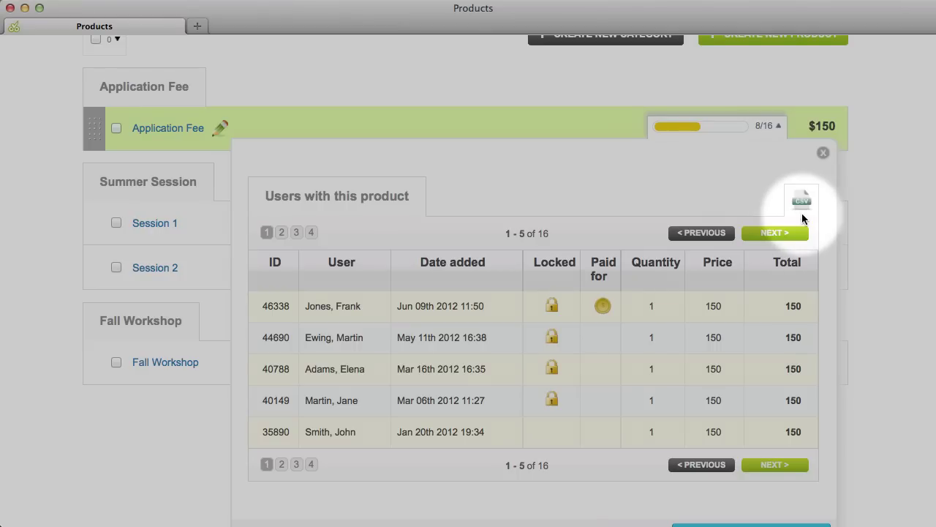
scroll(786, 233, "down", 1)
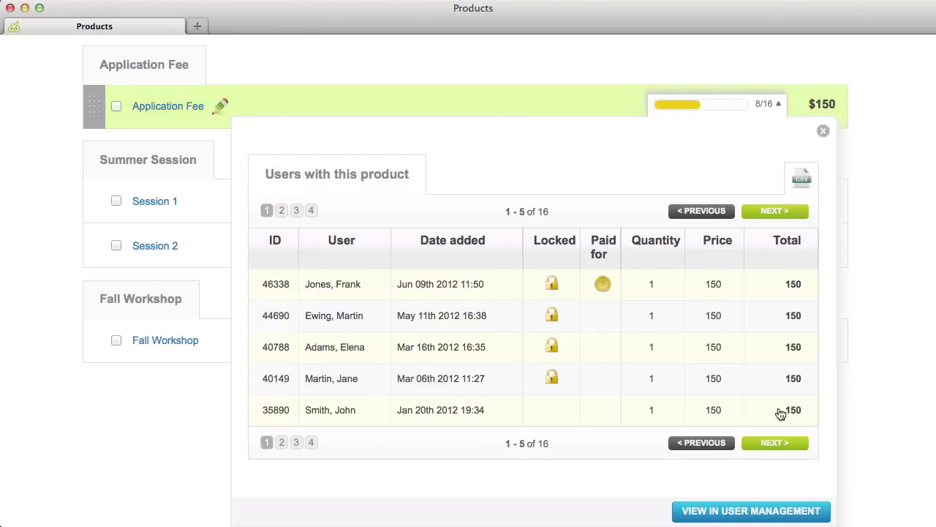
left_click(823, 130)
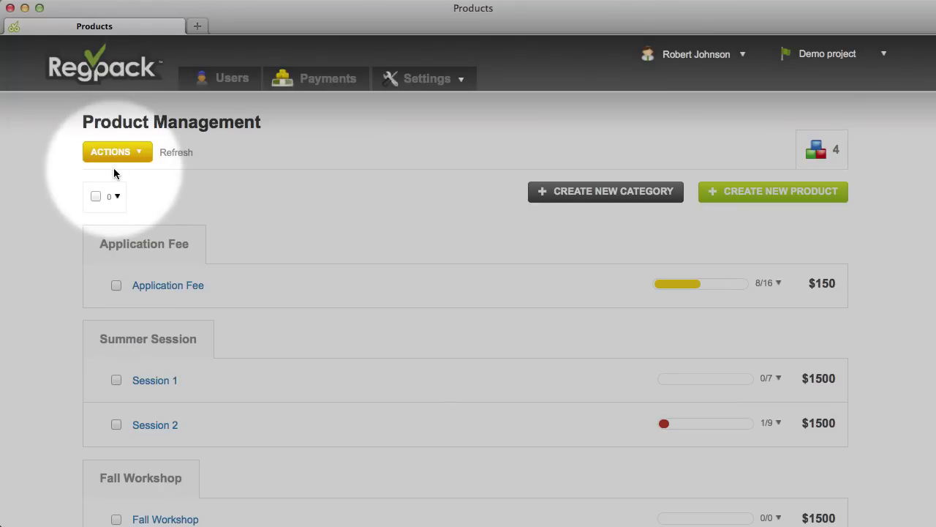
- In Actions > Order Categories, place Fall Workshop between Application Fee and Summer Session and save
left_click(140, 153)
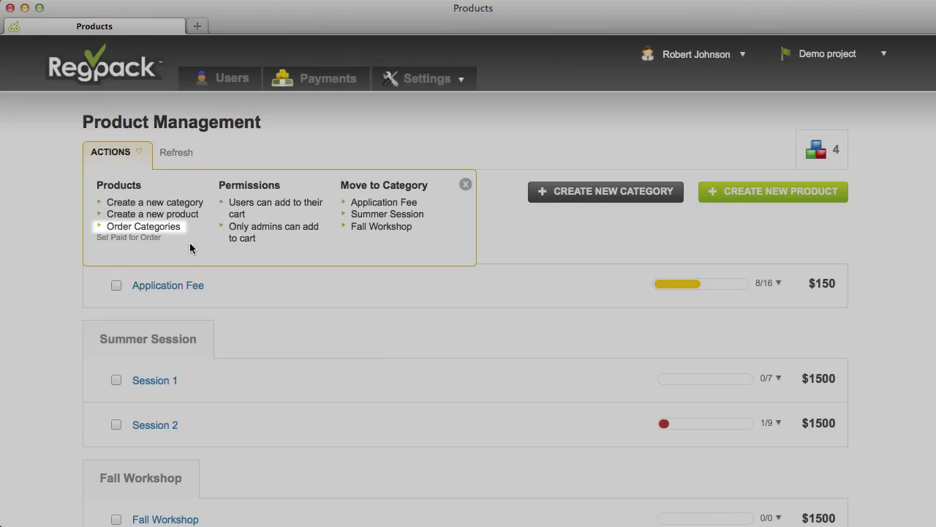
left_click(159, 226)
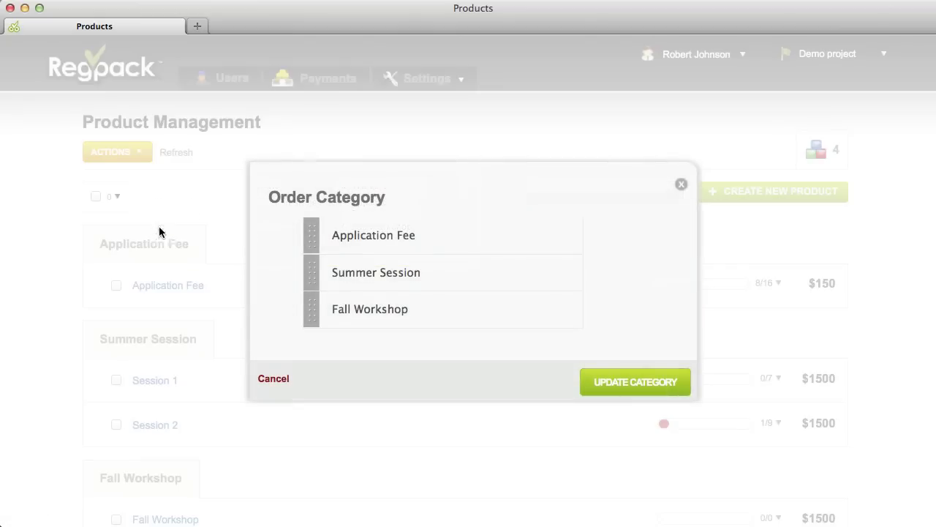
left_click_drag(312, 309, 311, 265)
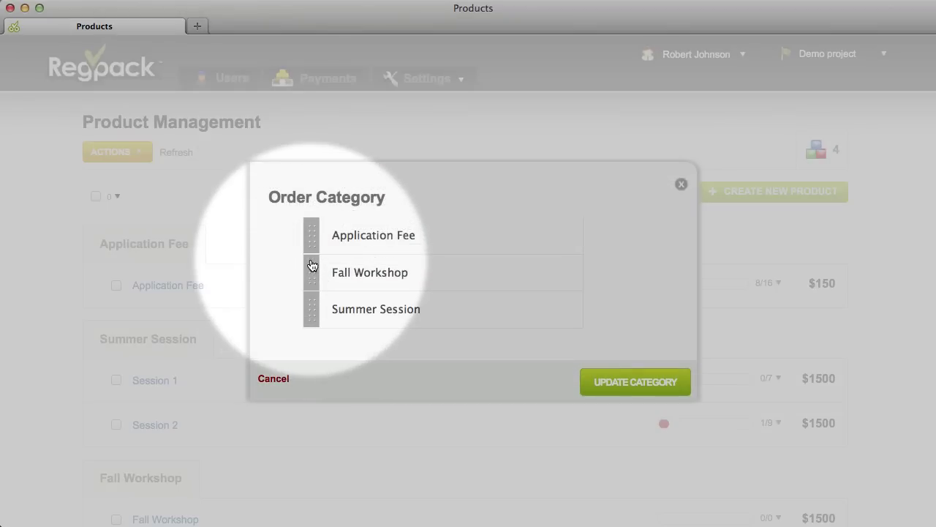
left_click(611, 386)
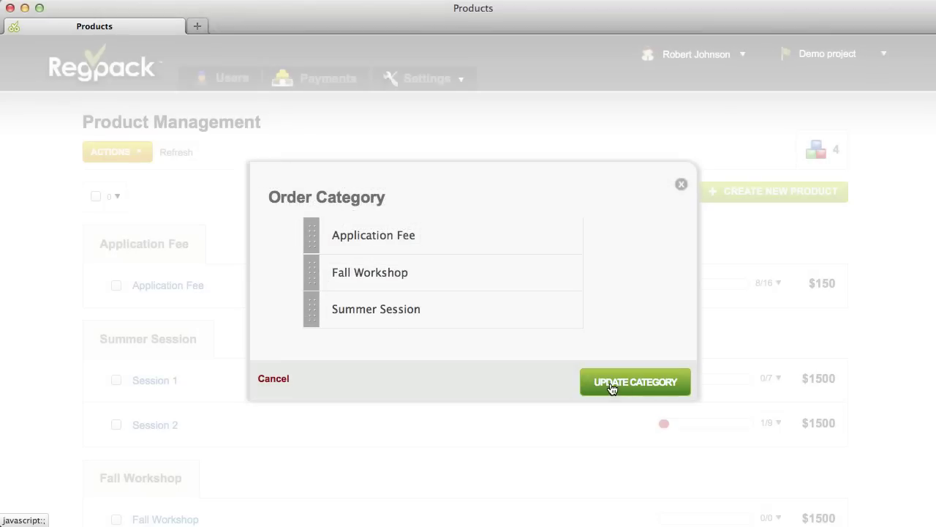